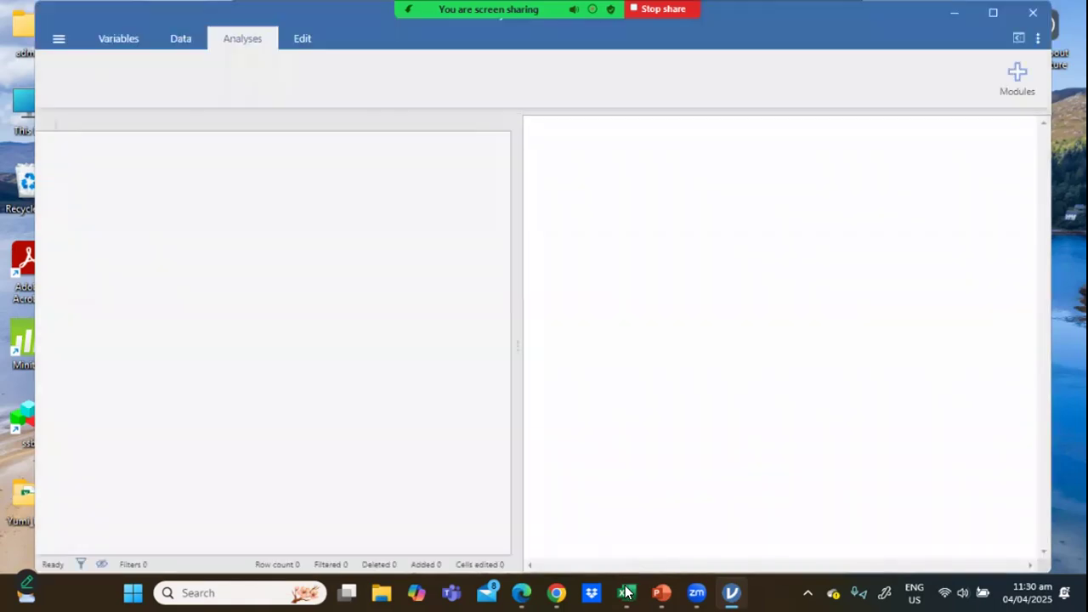
Switch to the Excel workbook to view its For Demo sheet, and return to the jamovi window
click(627, 593)
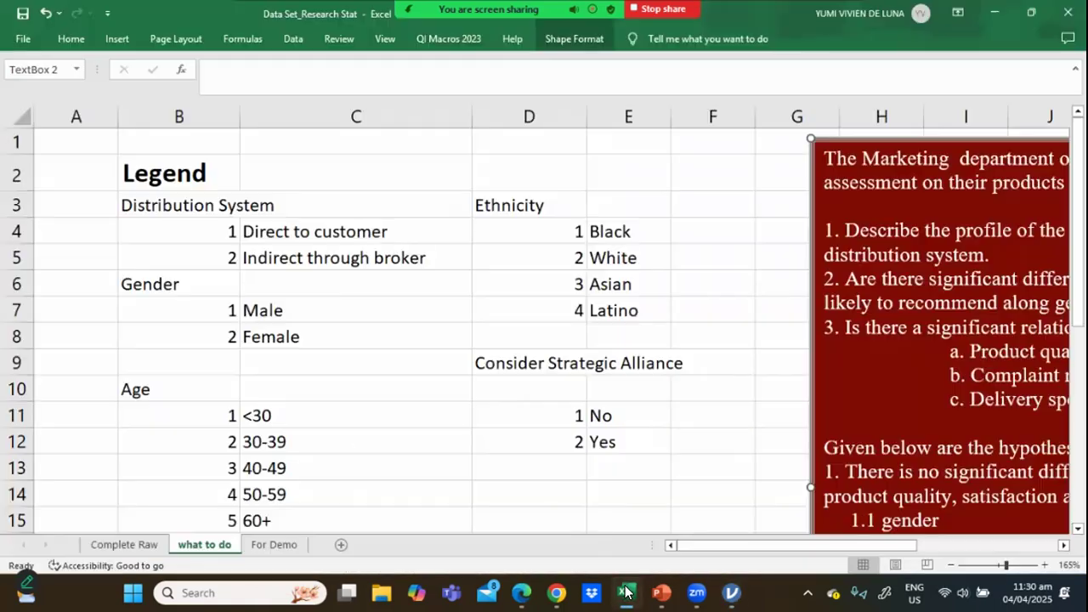
click(277, 545)
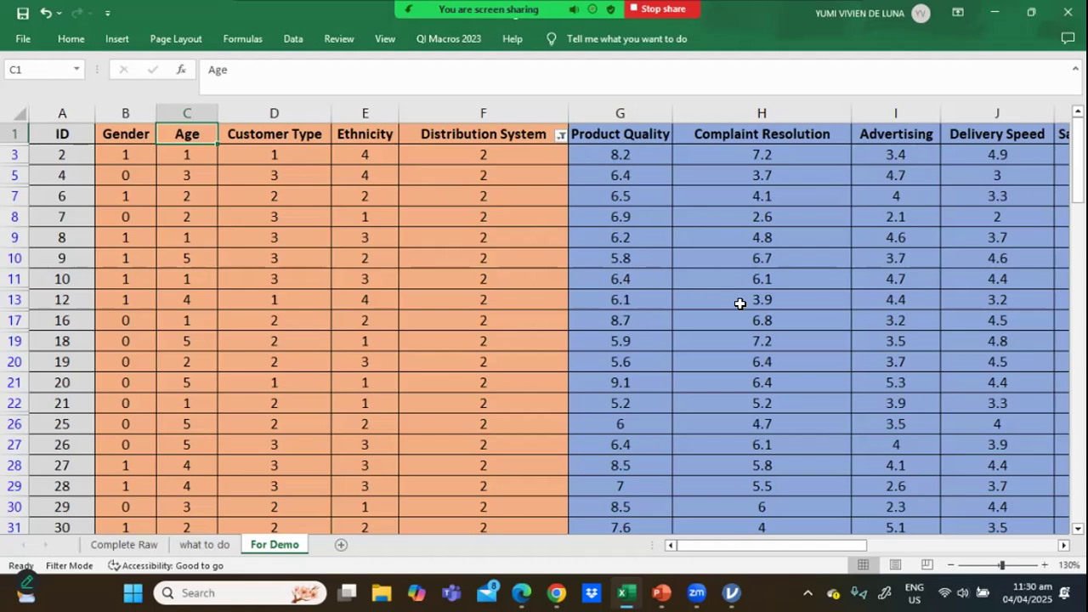
mouse_move(731, 593)
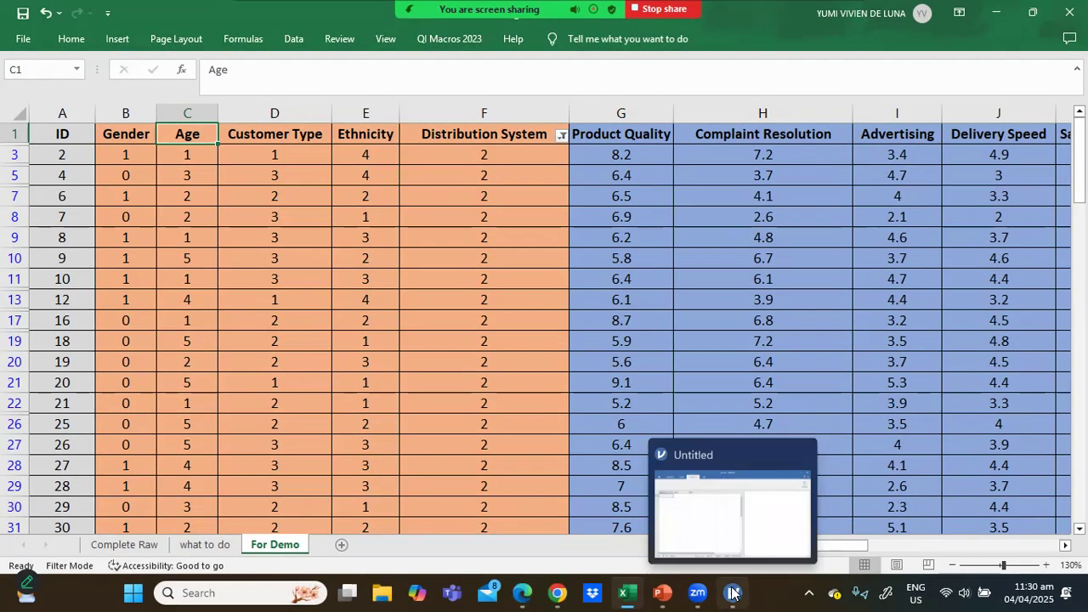
click(700, 564)
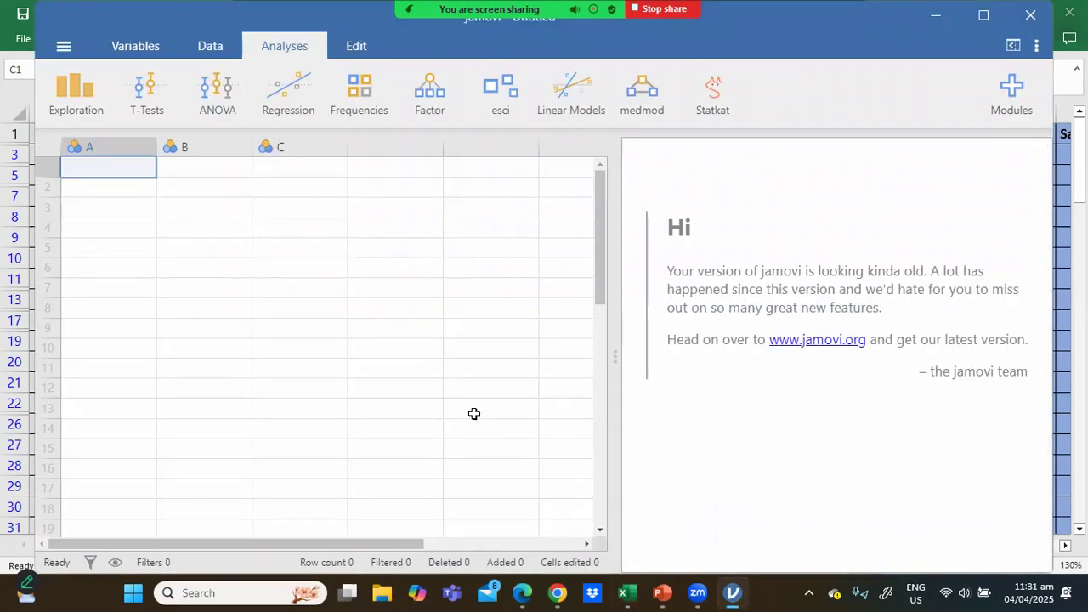
Open the Excel version of the Data Set_Research Stat file in jamovi
click(983, 16)
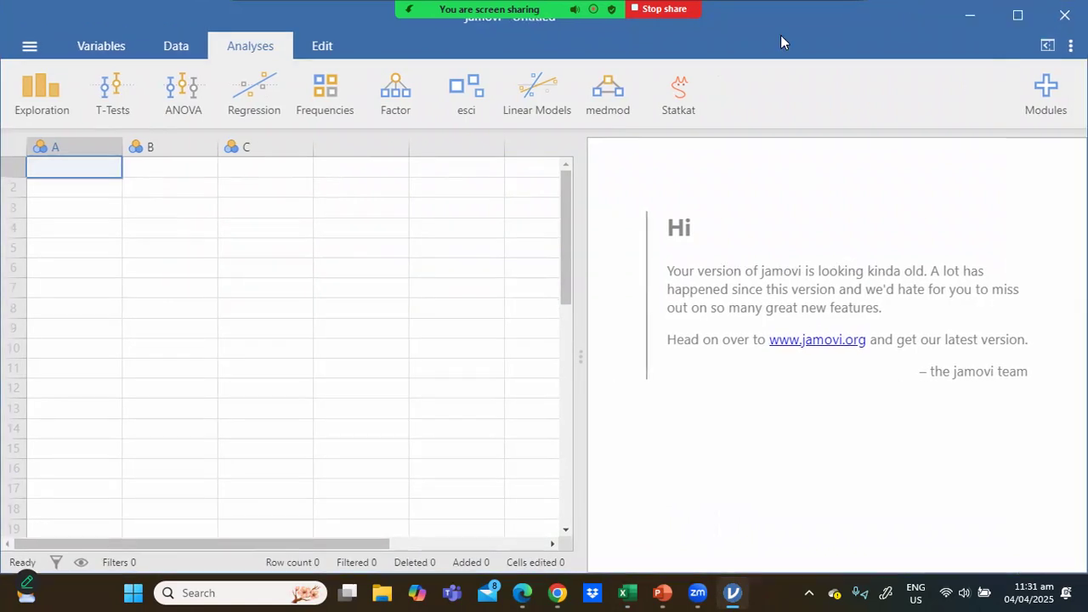
click(29, 45)
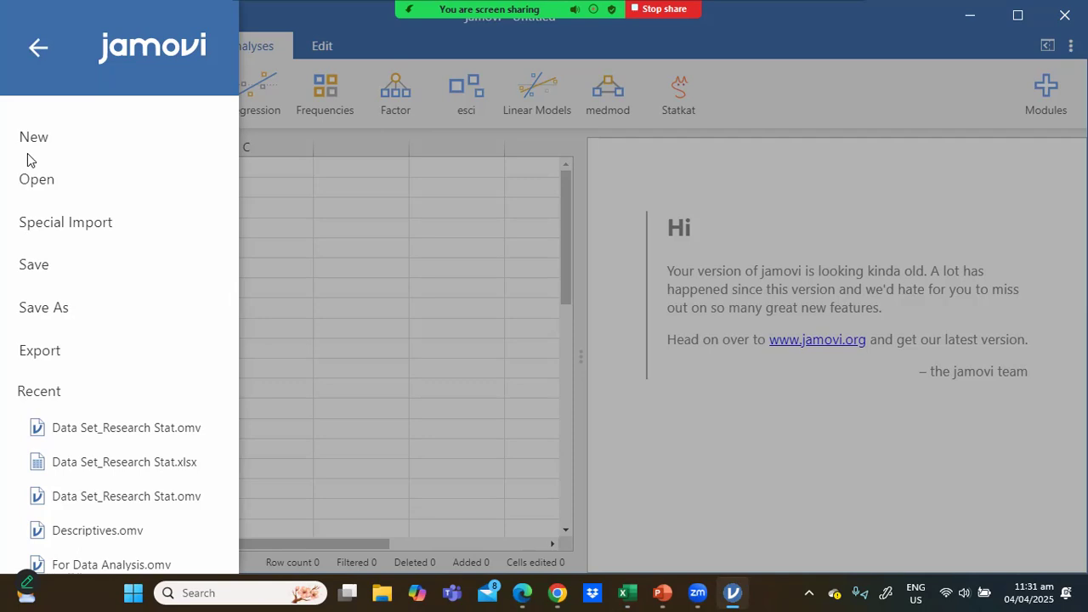
click(34, 183)
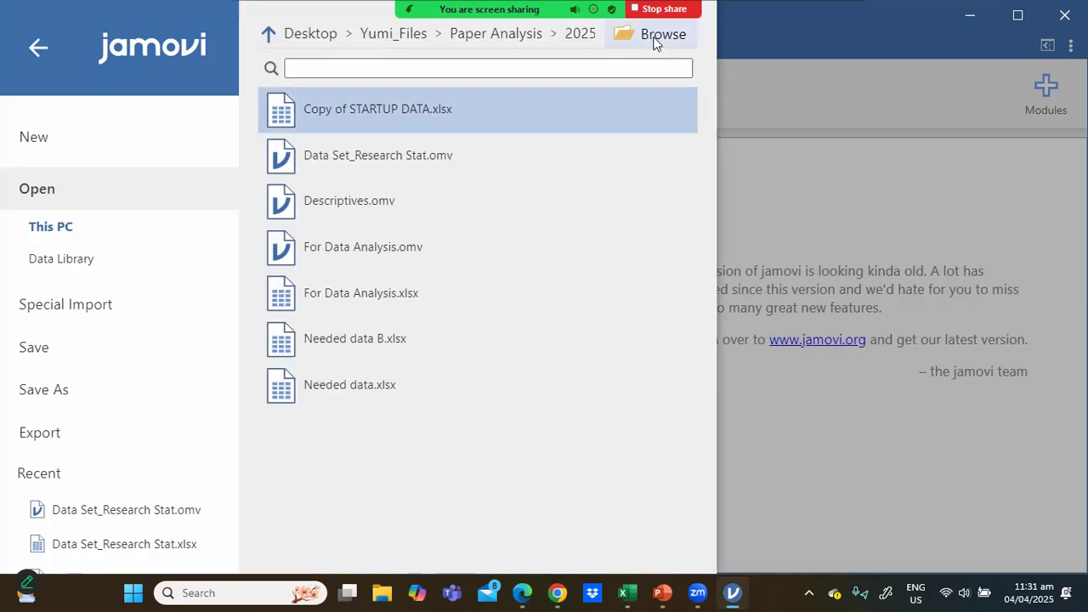
click(655, 39)
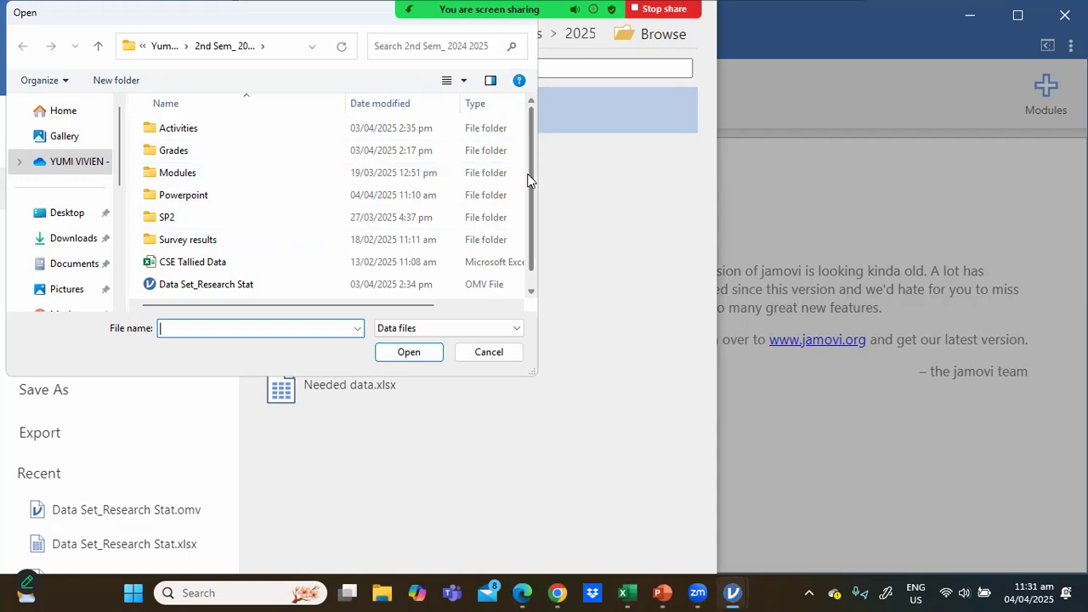
drag(529, 180, 534, 256)
click(289, 289)
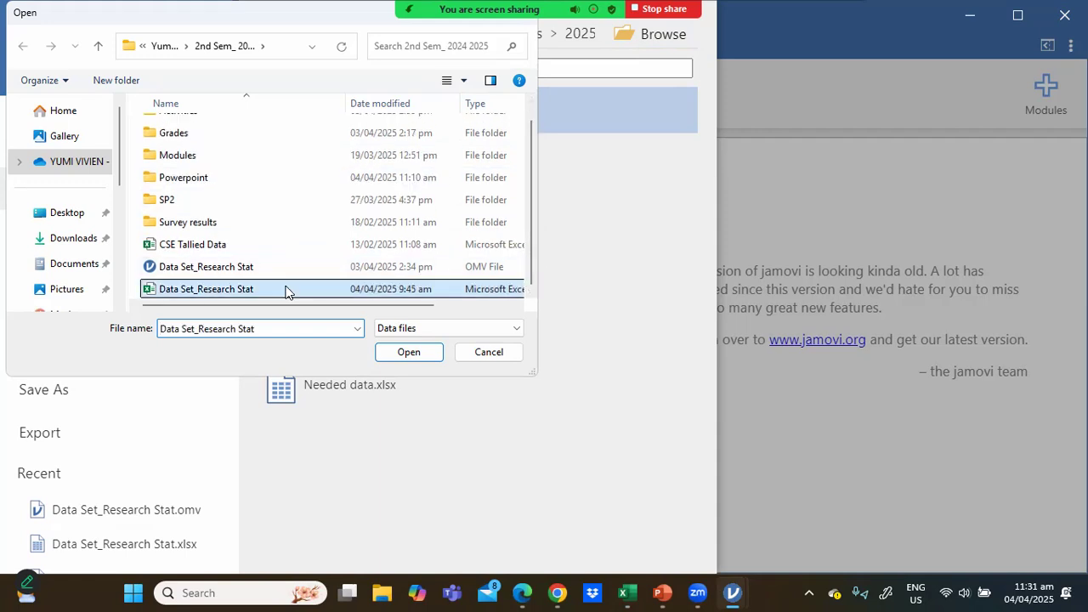
click(406, 352)
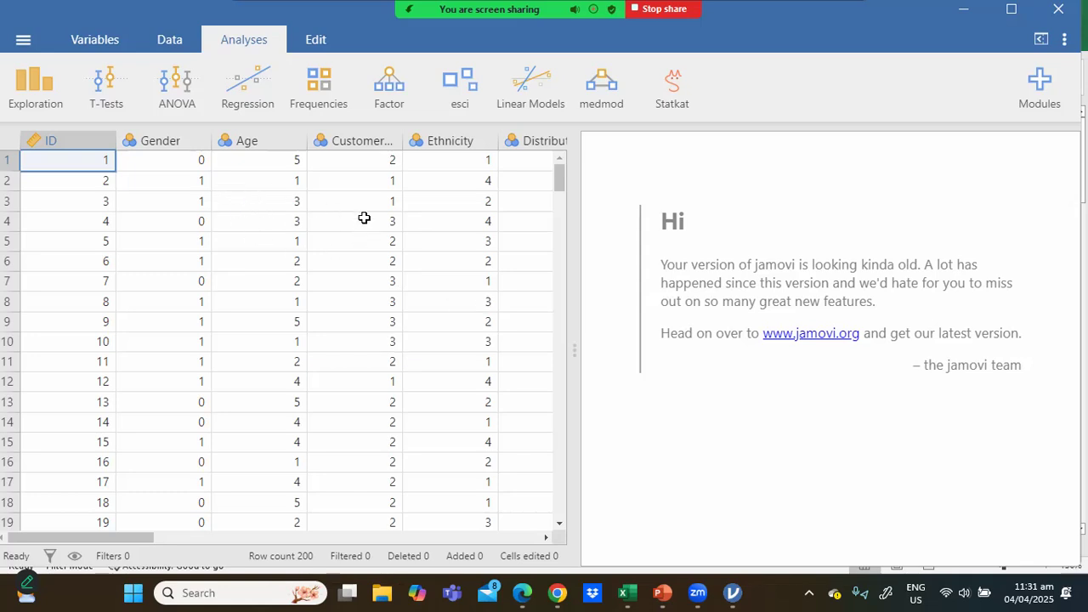
Label the Gender variable's levels as Male for 0 and Female for 1
click(175, 141)
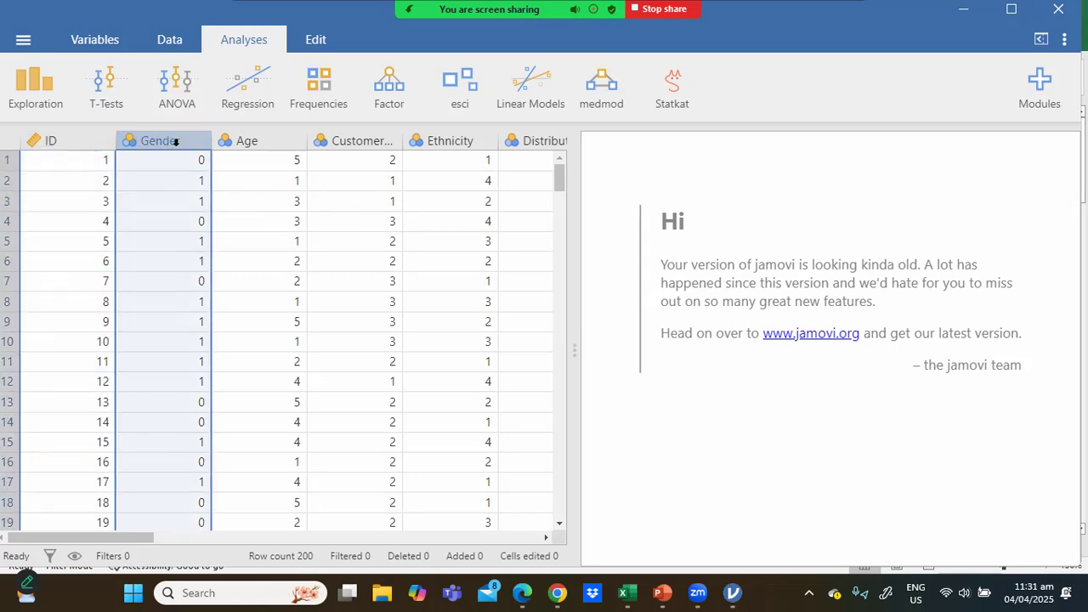
double_click(174, 142)
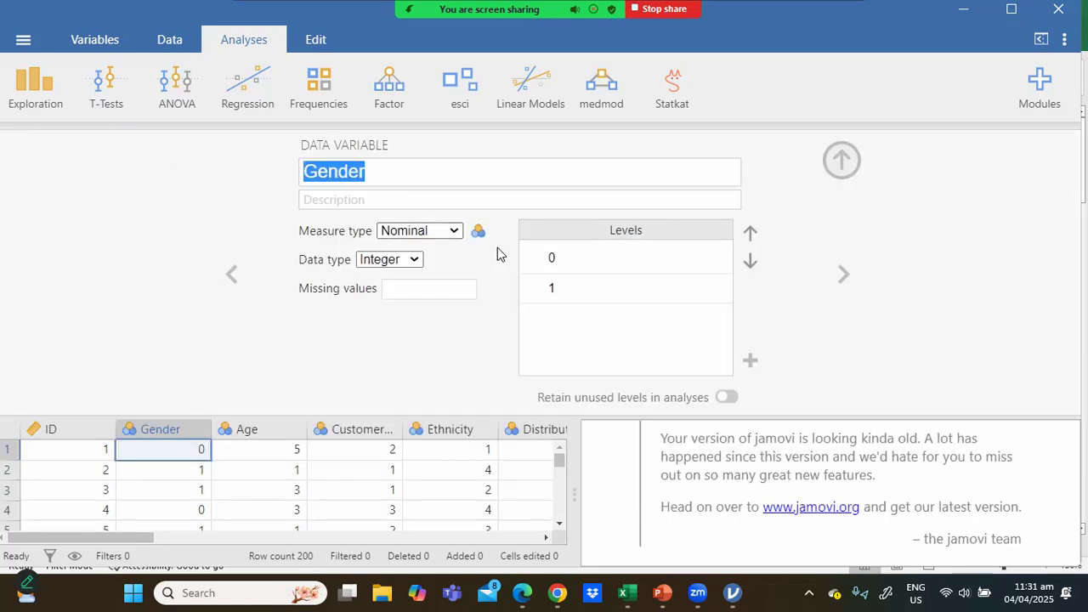
click(553, 258)
text(M)
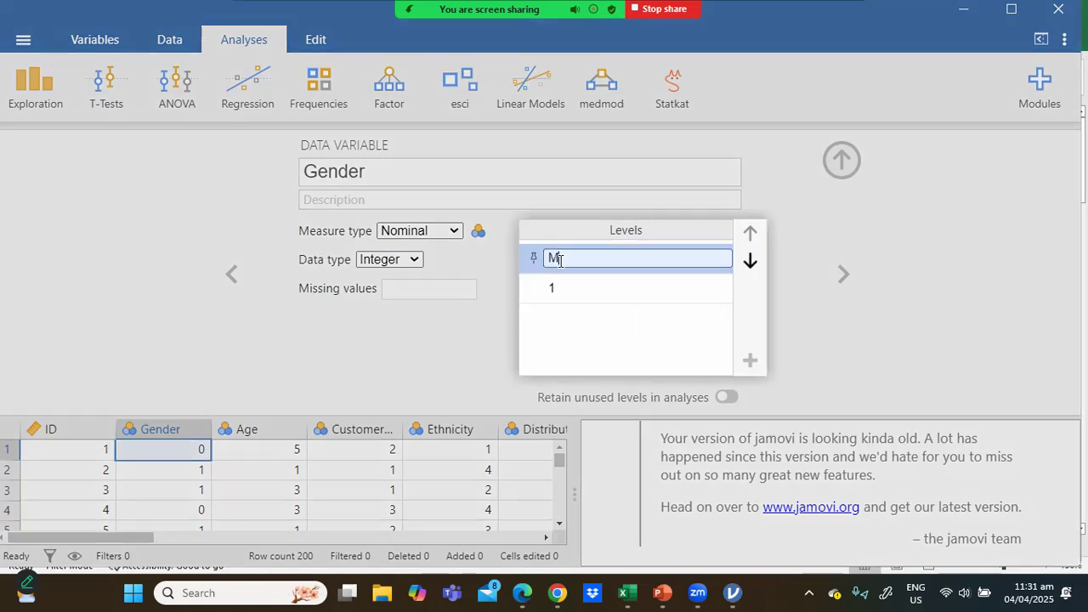
text(ale)
click(561, 286)
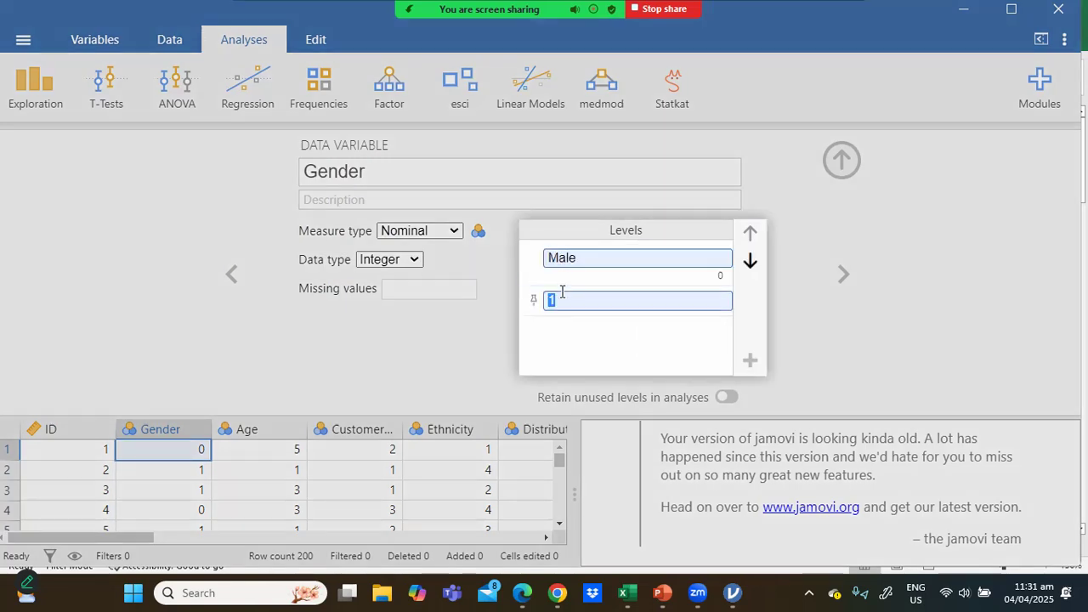
text(Female)
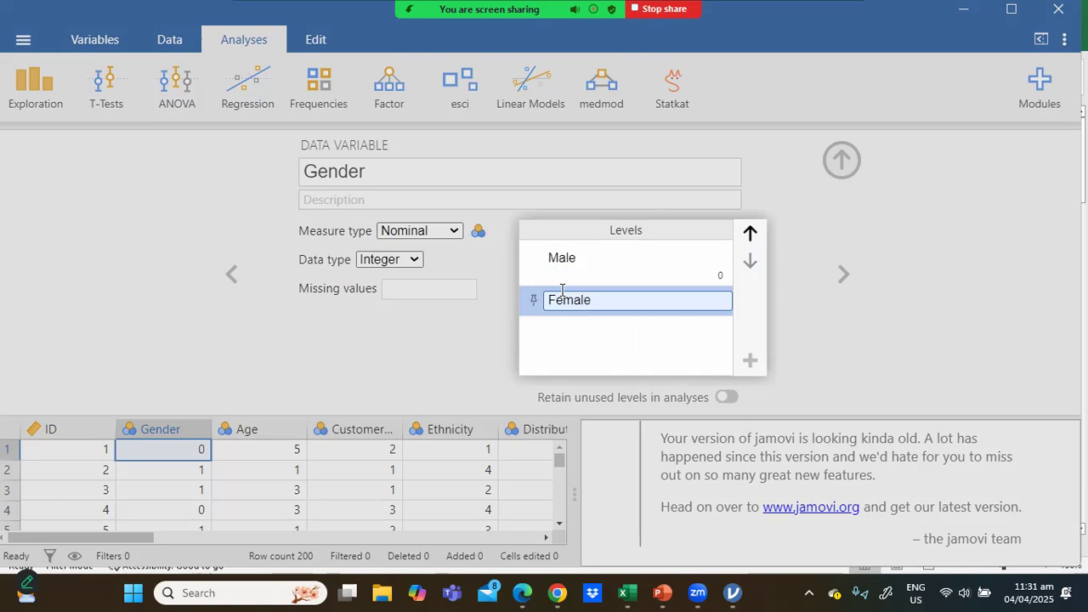
key(Return)
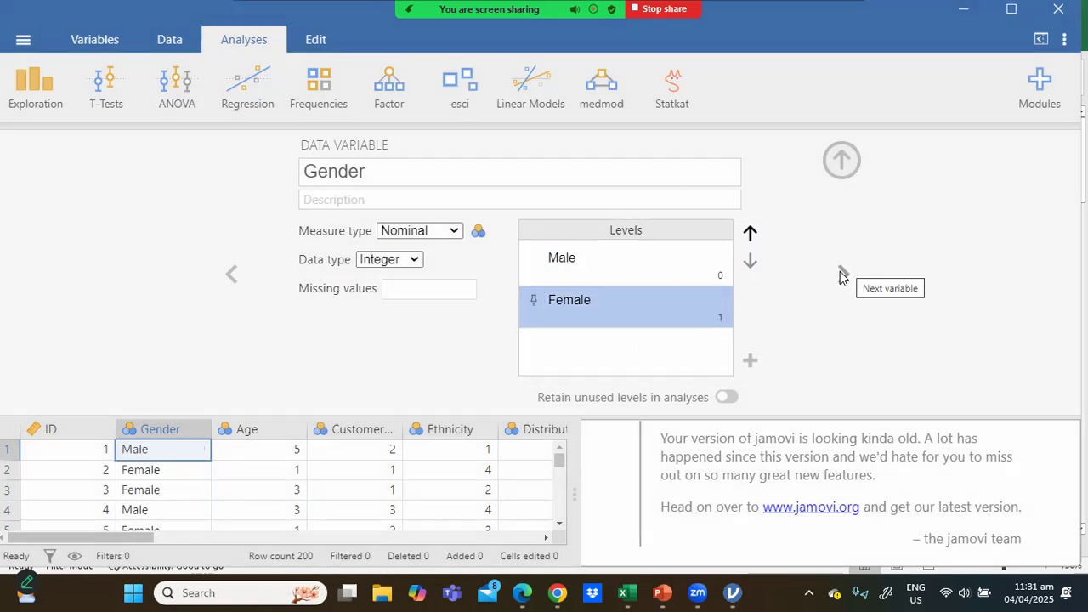
Go on to the Age variable and label its level 1 as <30
click(842, 275)
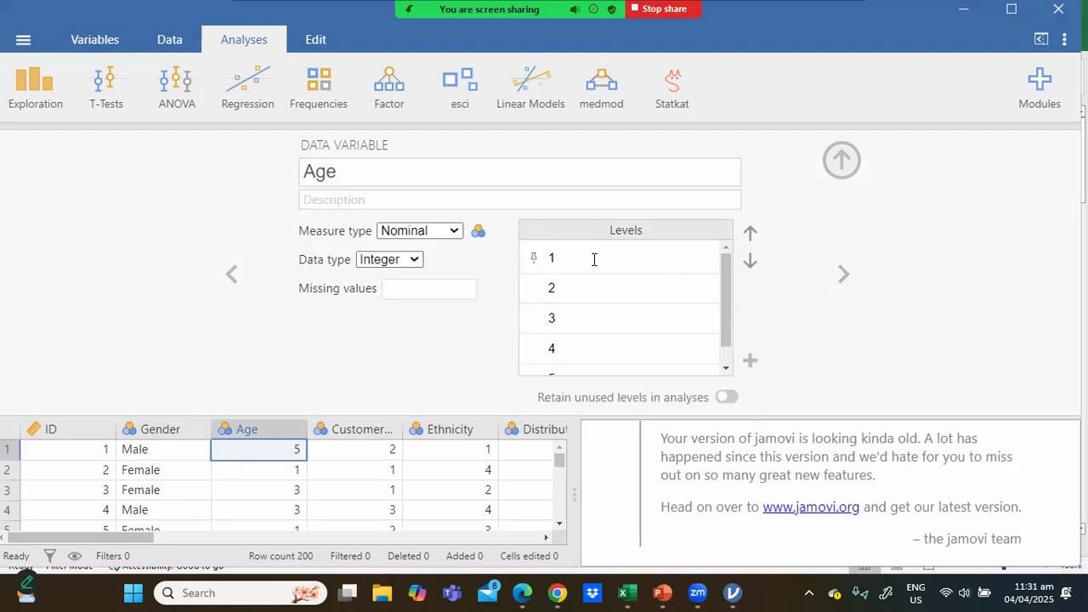
click(572, 259)
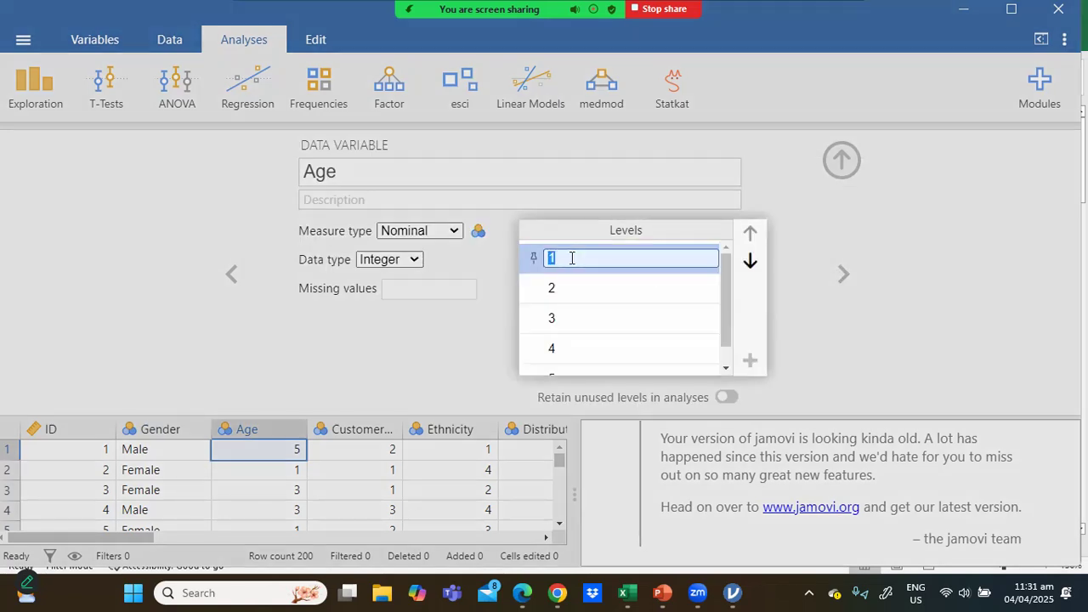
text(<30)
Look up the age codes in the legend on the Excel workbook's what to do sheet and return to jamovi
click(627, 593)
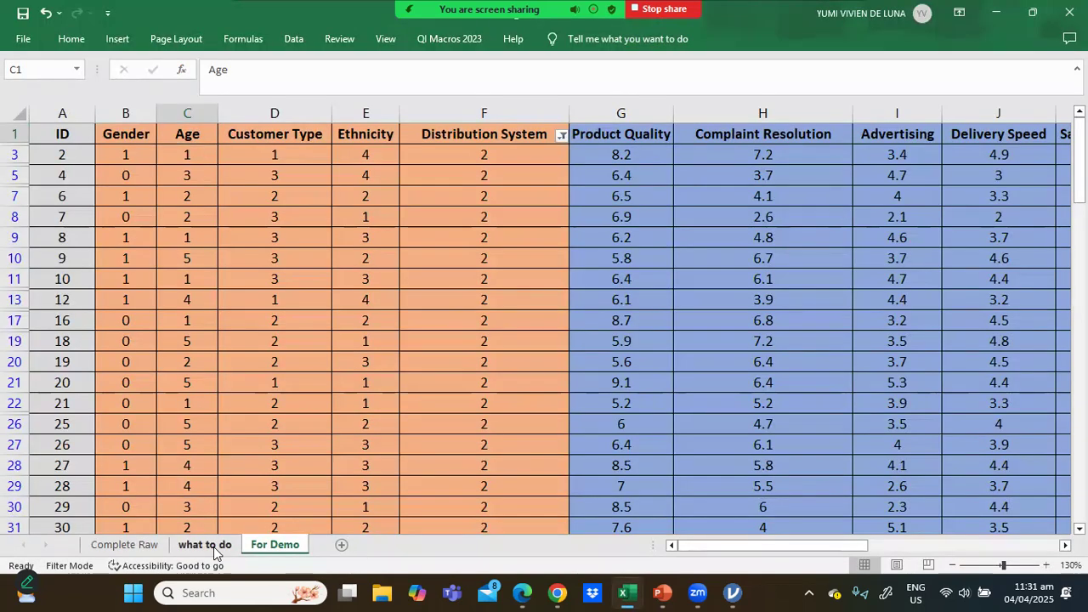
click(213, 547)
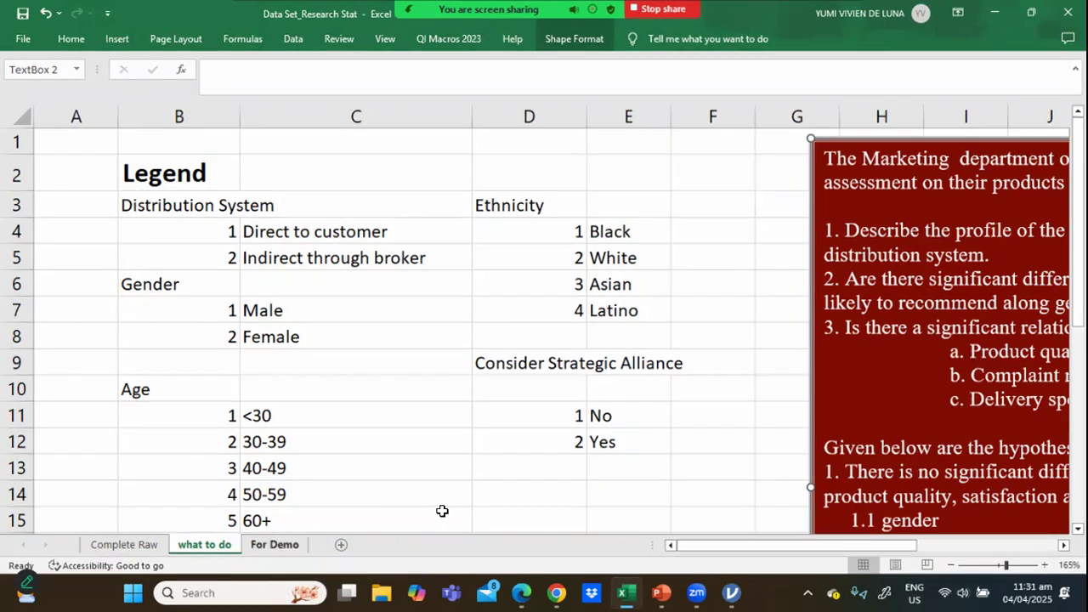
click(696, 470)
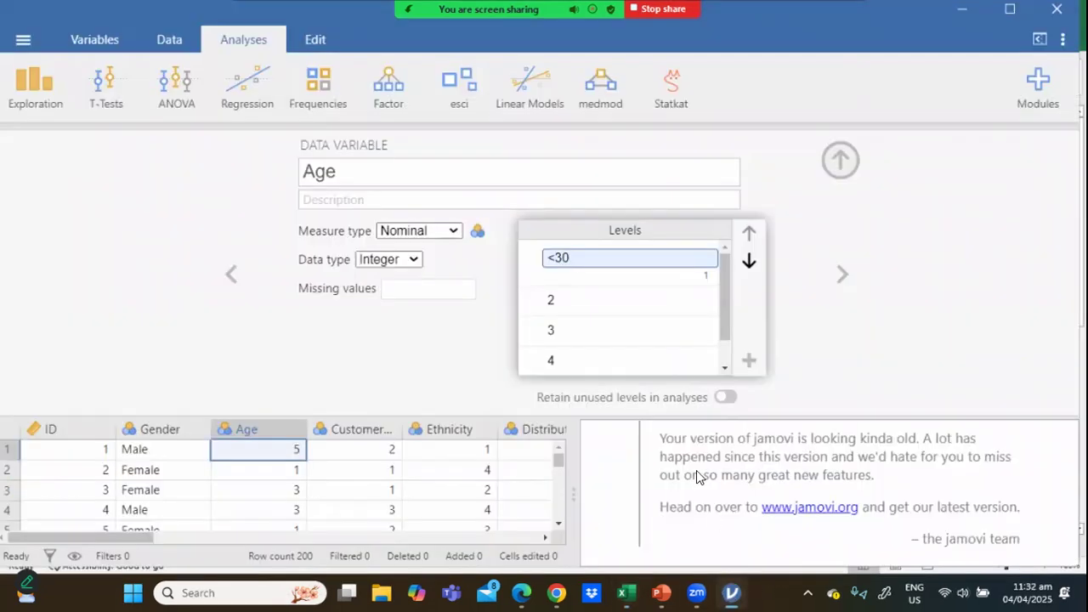
Label the Age variable's level 2 as 30-39 and level 3 as 40-49
click(591, 304)
click(591, 304)
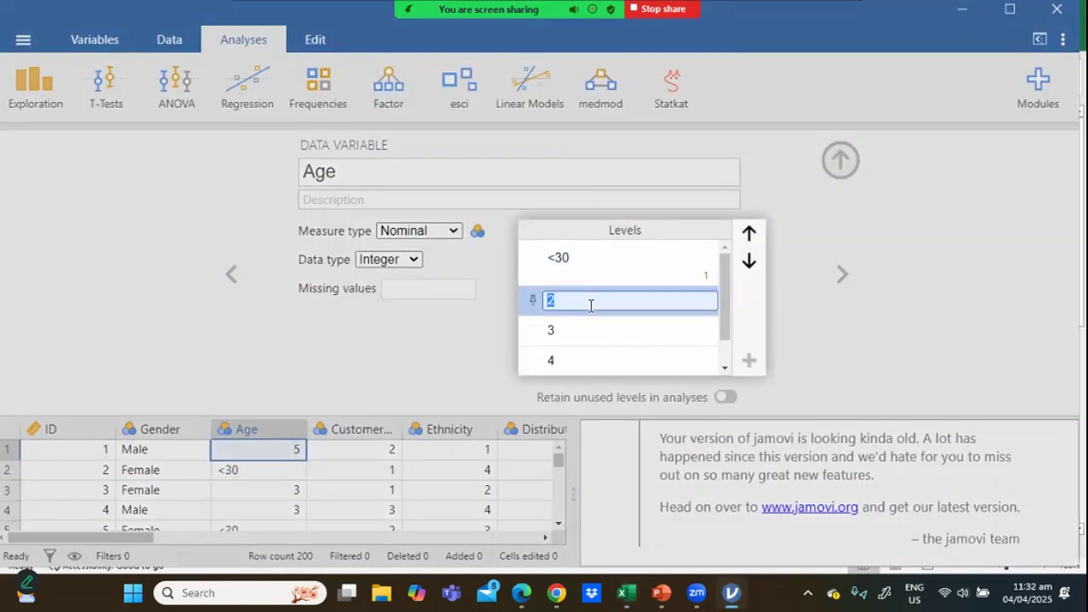
text(30-39)
click(582, 325)
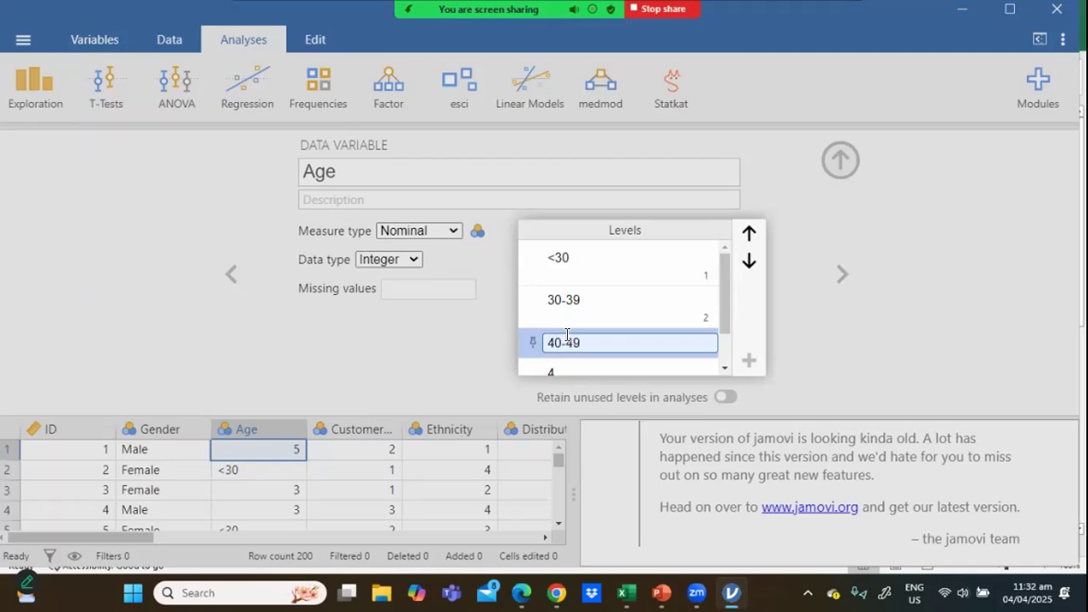
Label Age level 4 as 50-59 and level 5 as 60 and above, and close the variable editor
click(729, 343)
scroll(610, 343, down, 1)
click(565, 346)
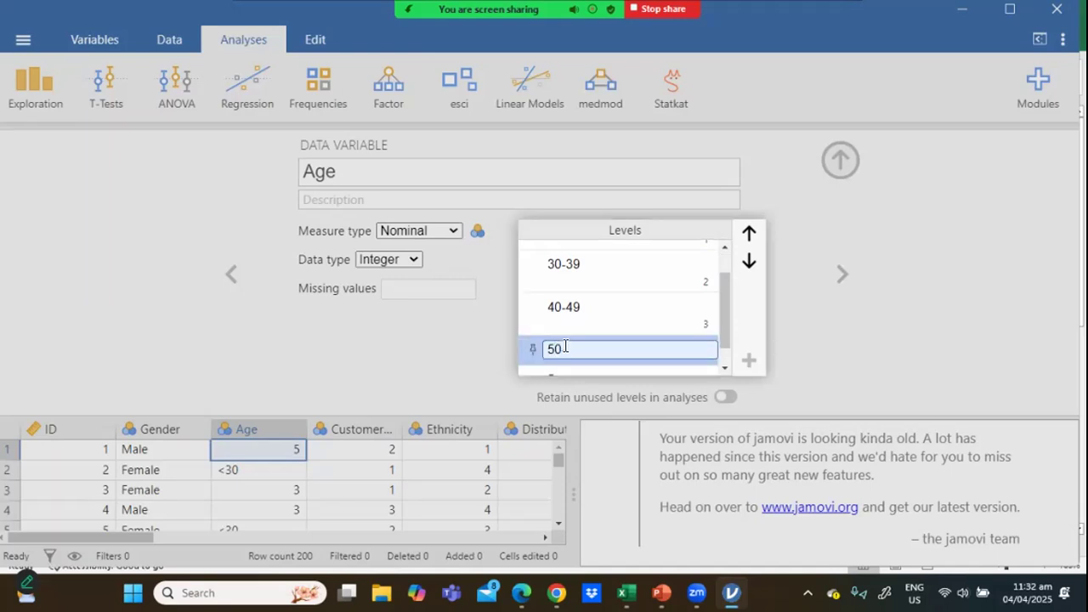
text(50-59)
click(720, 339)
scroll(687, 352, down, 1)
click(609, 353)
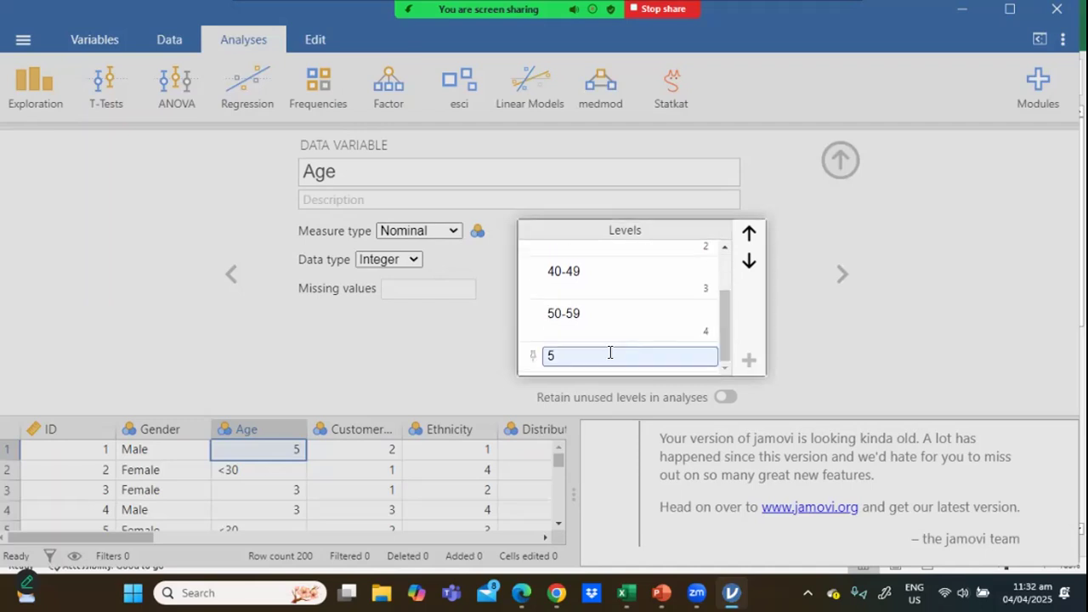
text(60 and a)
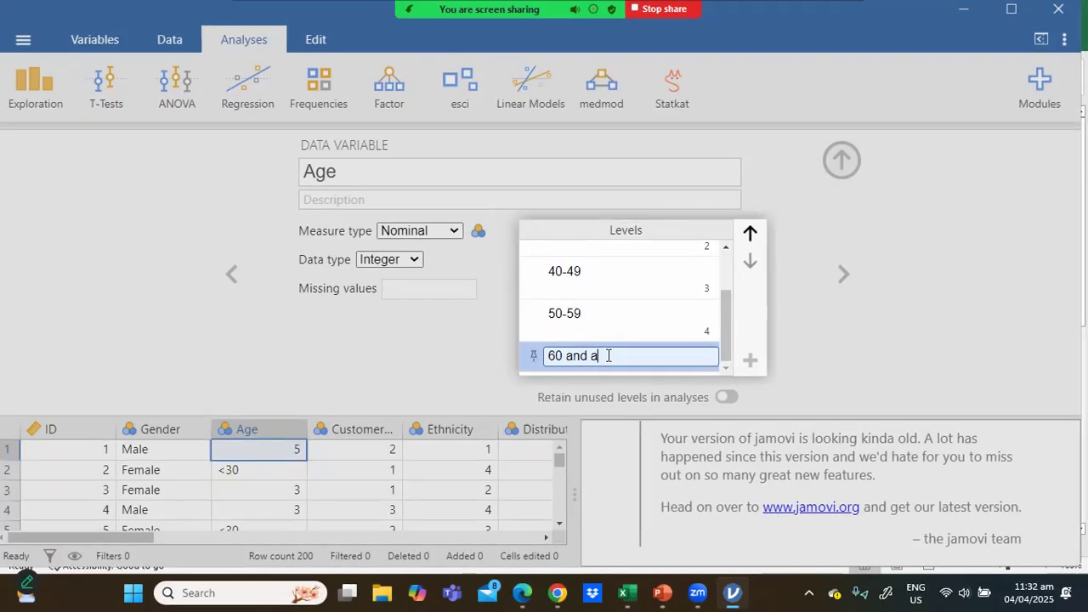
text(bove)
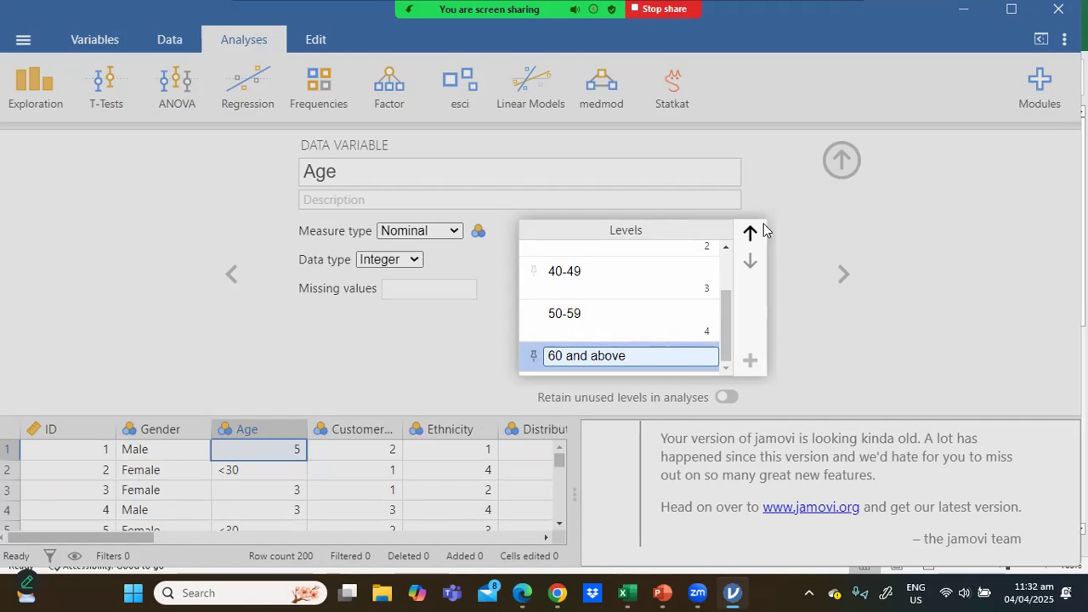
key(Return)
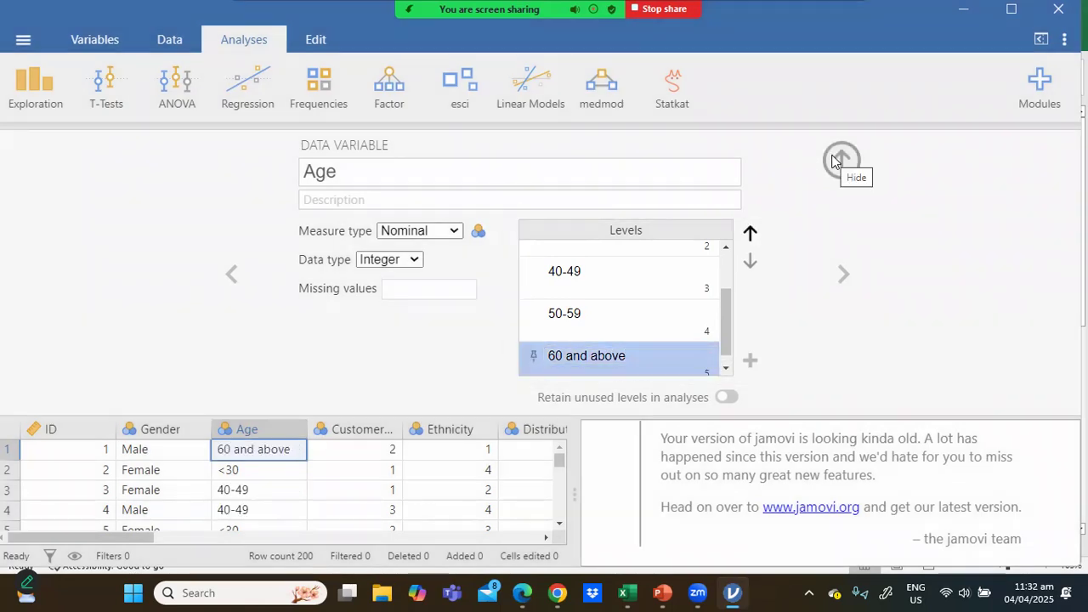
click(841, 160)
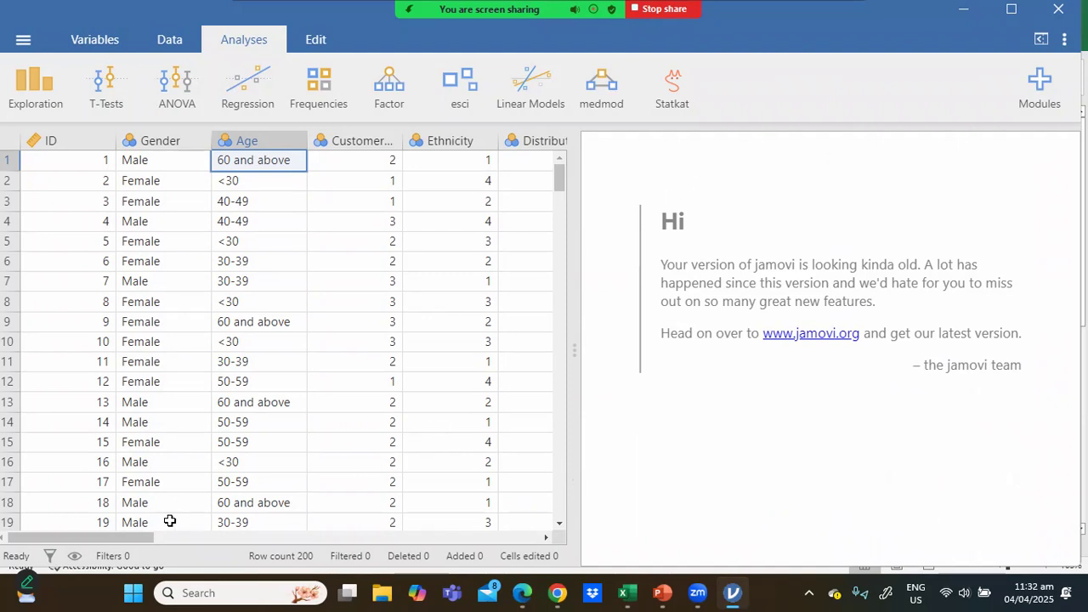
Create an Independent Samples T-Test with Product Quality as the dependent variable
drag(144, 542, 245, 517)
click(260, 142)
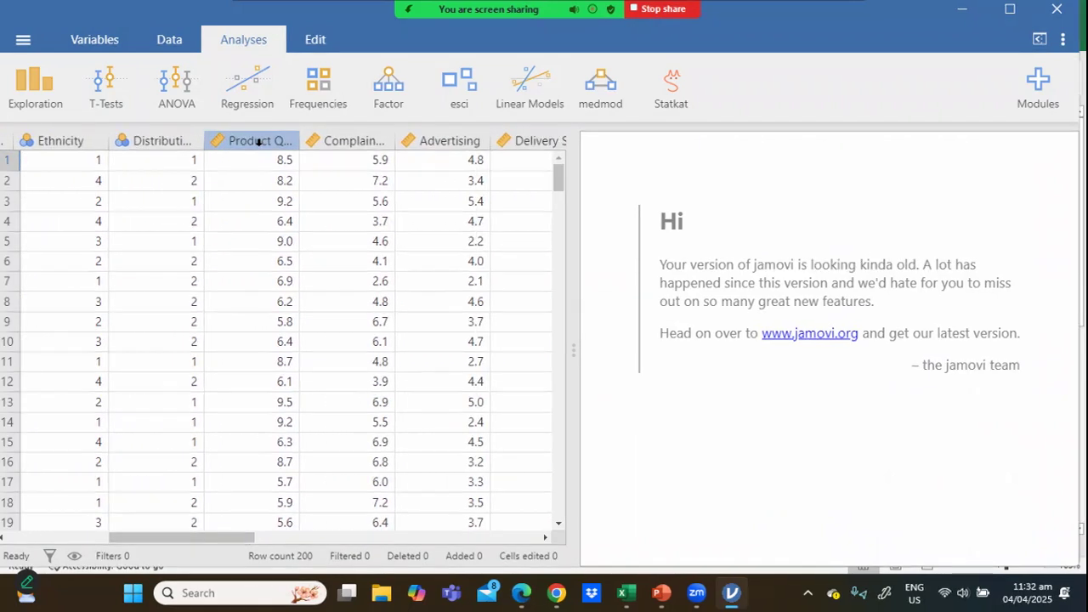
click(102, 83)
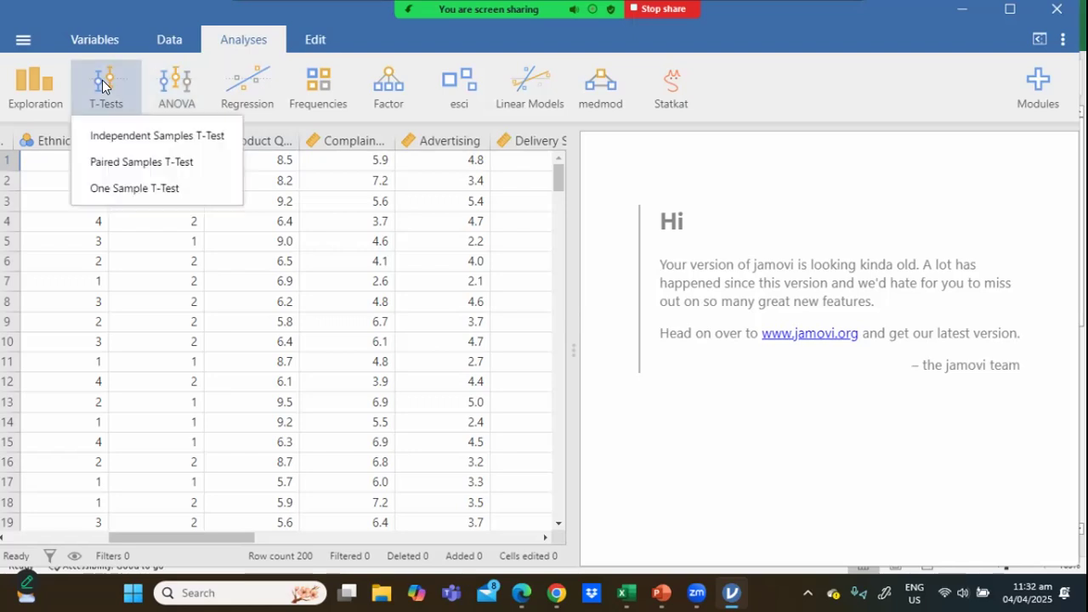
click(111, 138)
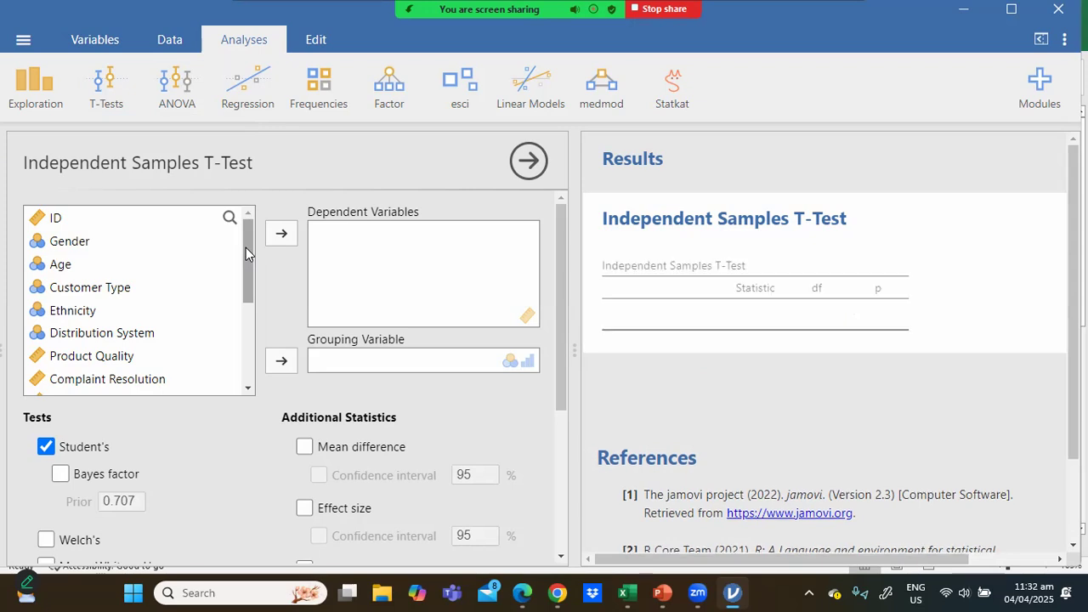
drag(246, 248, 242, 256)
click(110, 334)
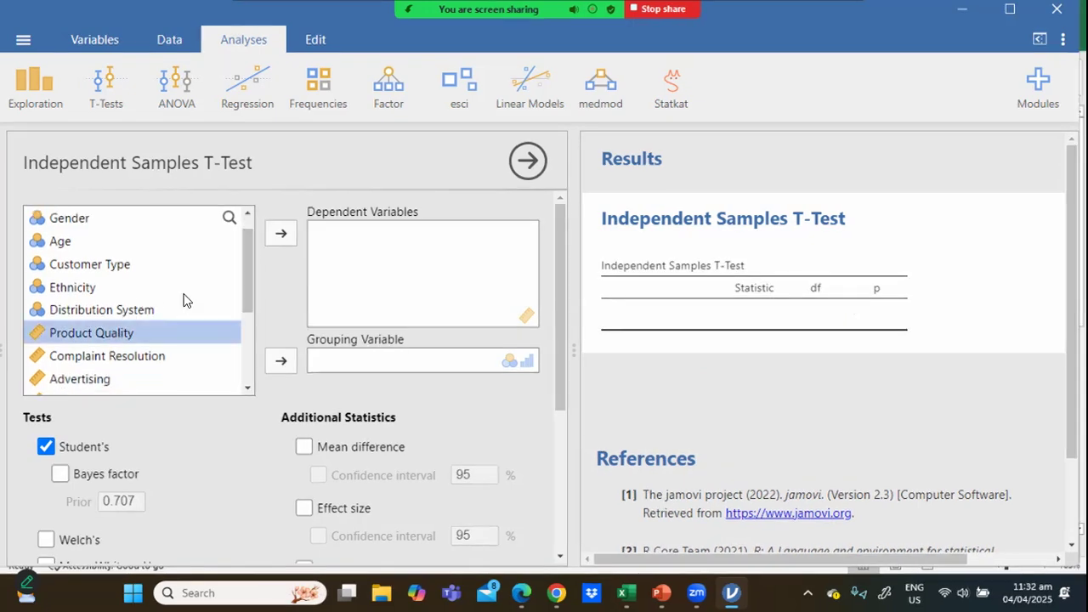
click(281, 234)
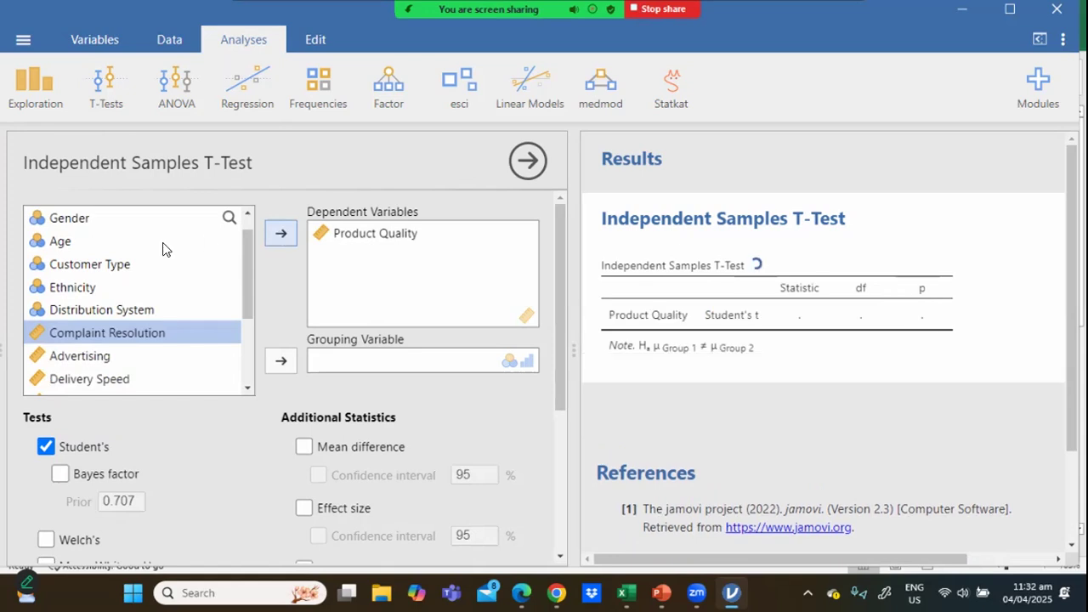
Set Gender as the grouping variable of the t-test and add the normality test to the assumption checks
click(64, 218)
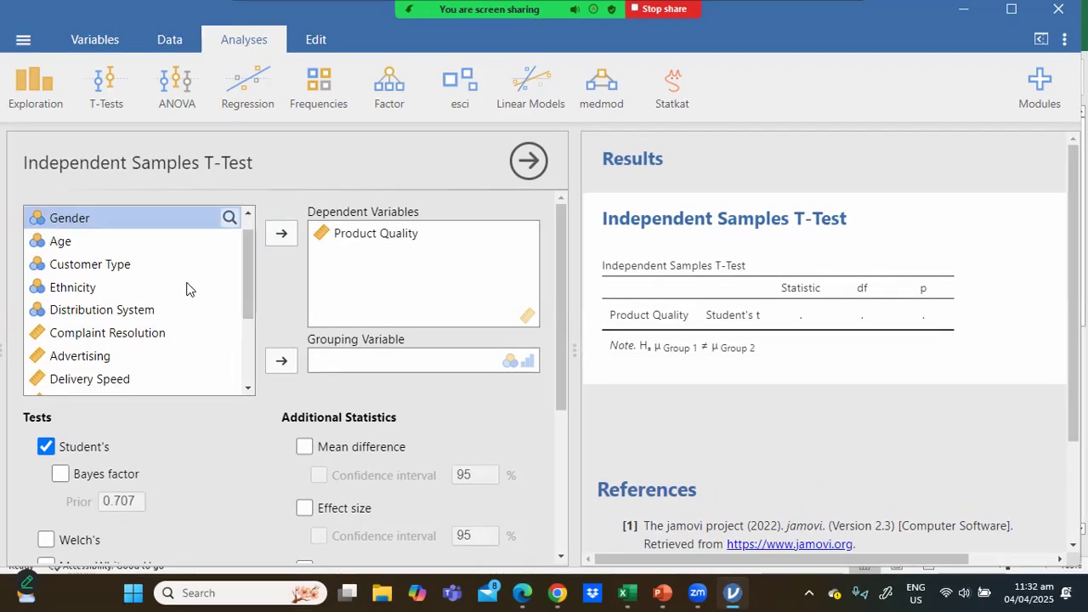
click(281, 360)
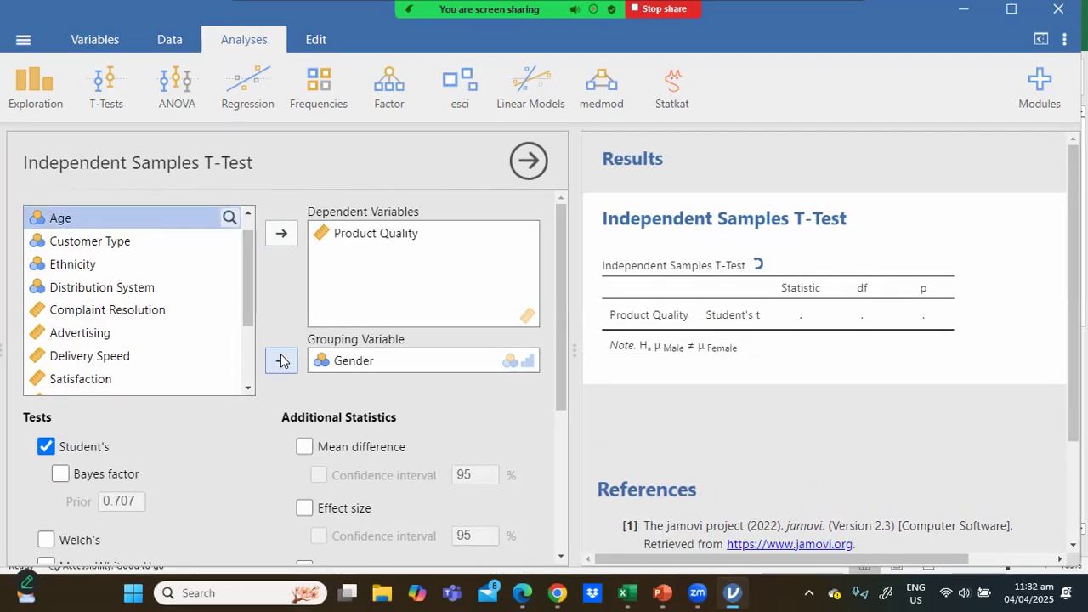
drag(559, 315, 550, 409)
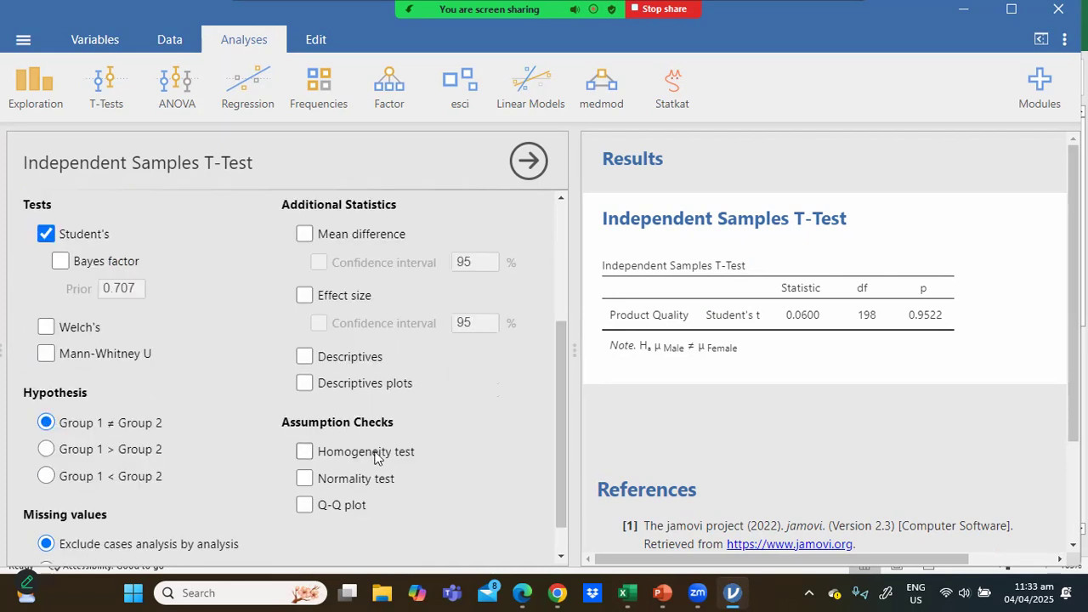
click(303, 479)
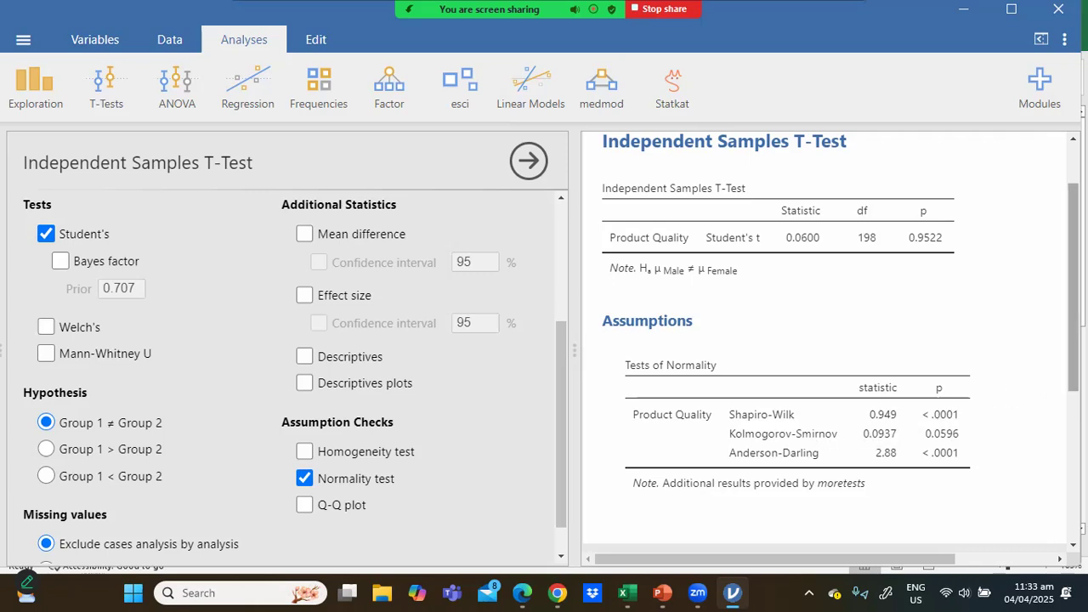
Add the homogeneity test to the assumption checks and examine the p-values in its results table
click(305, 453)
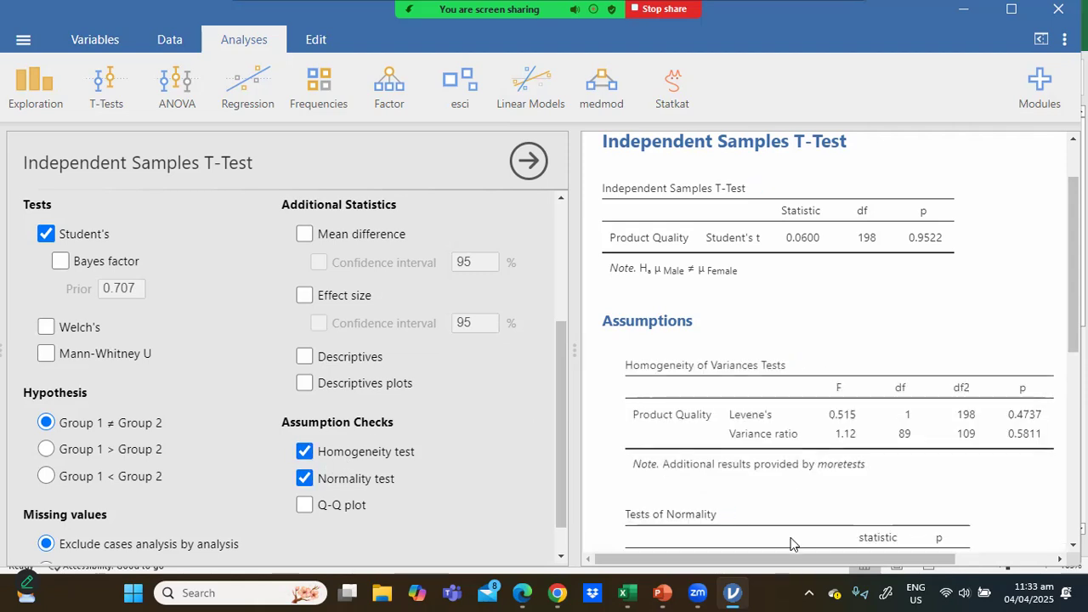
drag(802, 566, 876, 567)
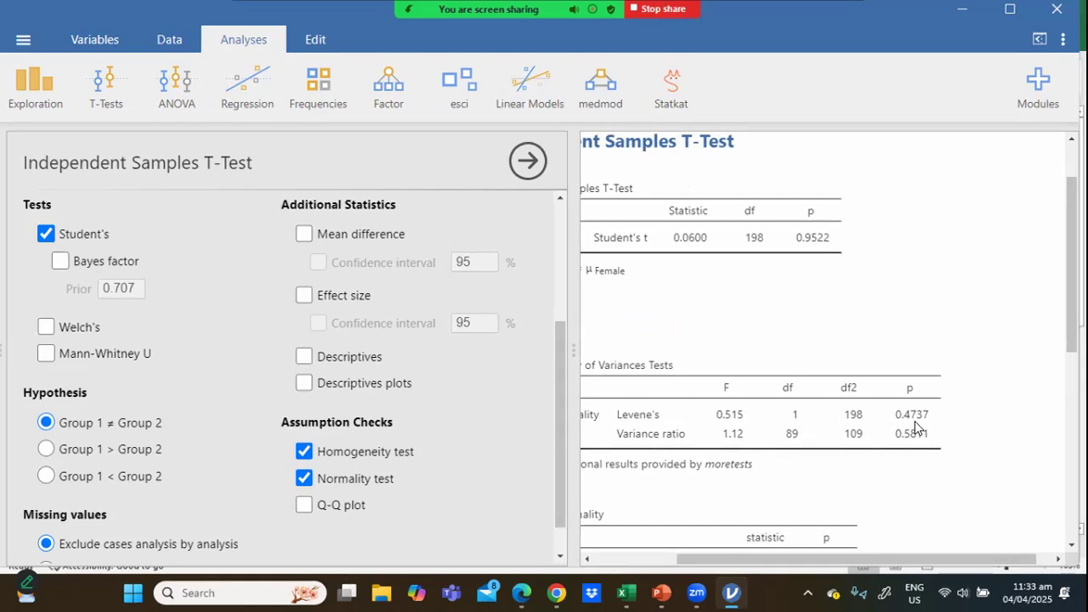
drag(839, 557, 508, 517)
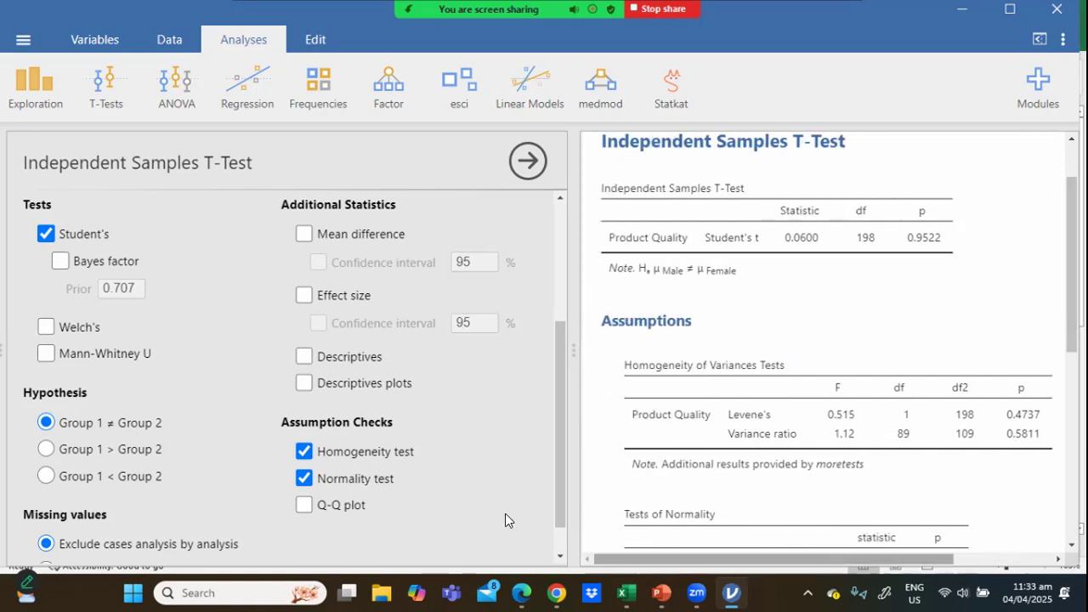
Remove the normality and homogeneity tests from the t-test output and add the group descriptives
click(304, 478)
click(303, 455)
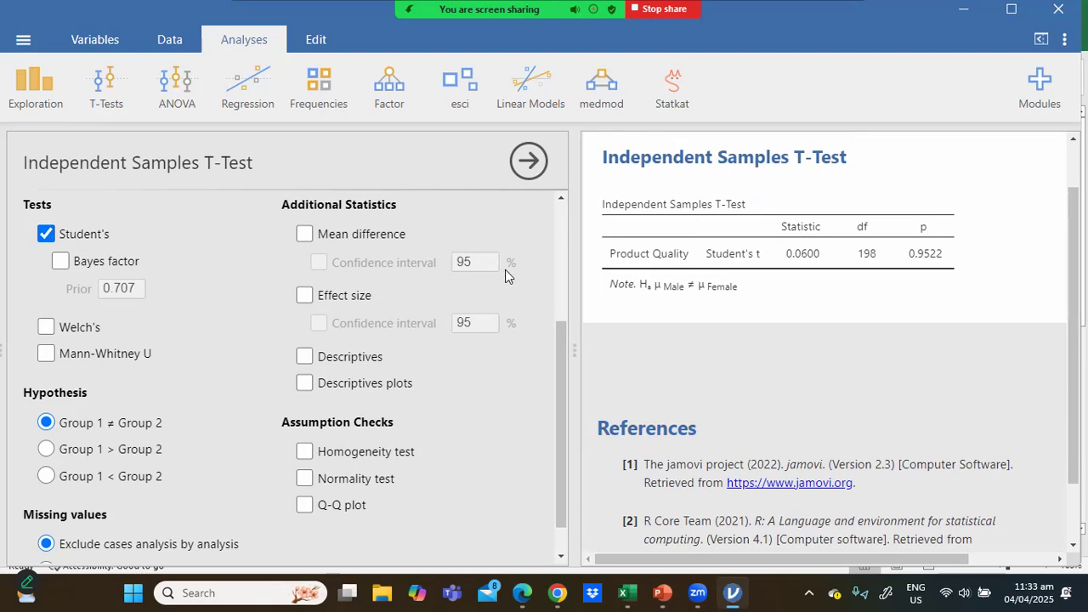
click(306, 358)
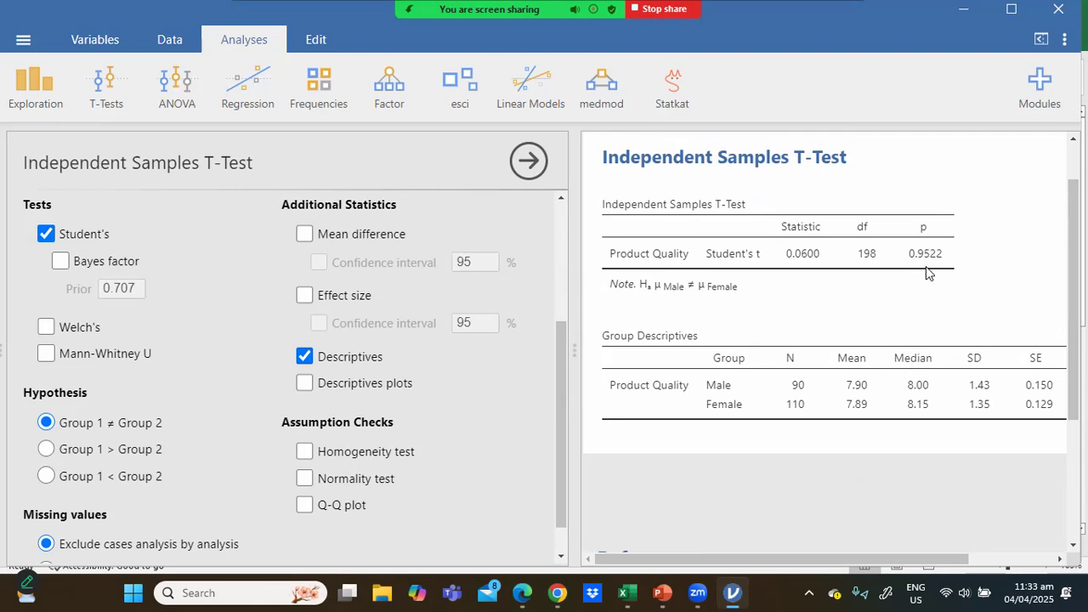
Switch to PowerPoint, present the slide show from slide 19 on the gender normality test, and advance to the t-test results slide
click(657, 592)
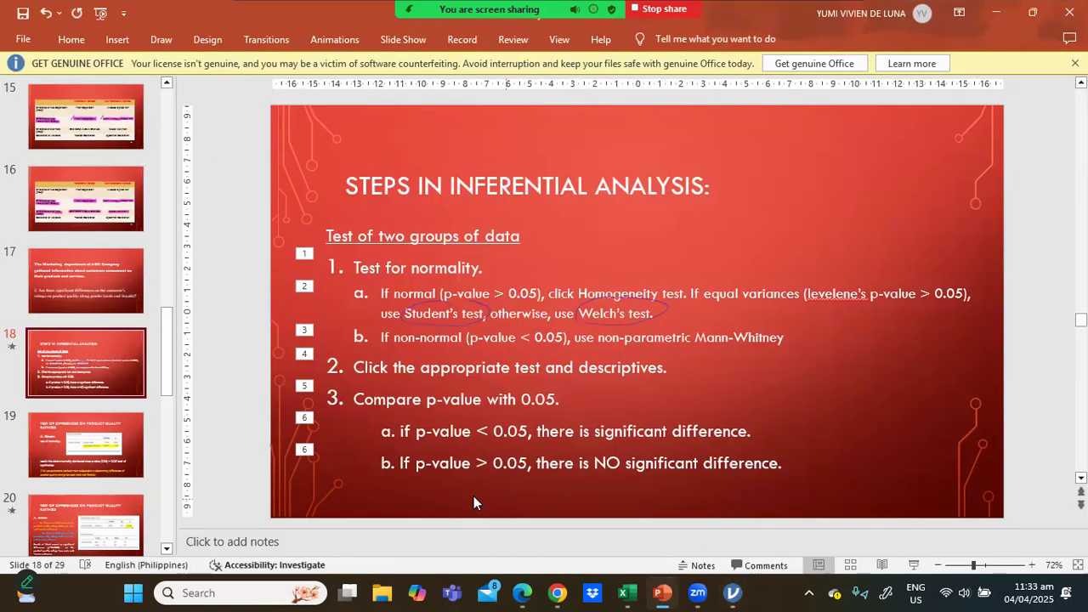
click(117, 447)
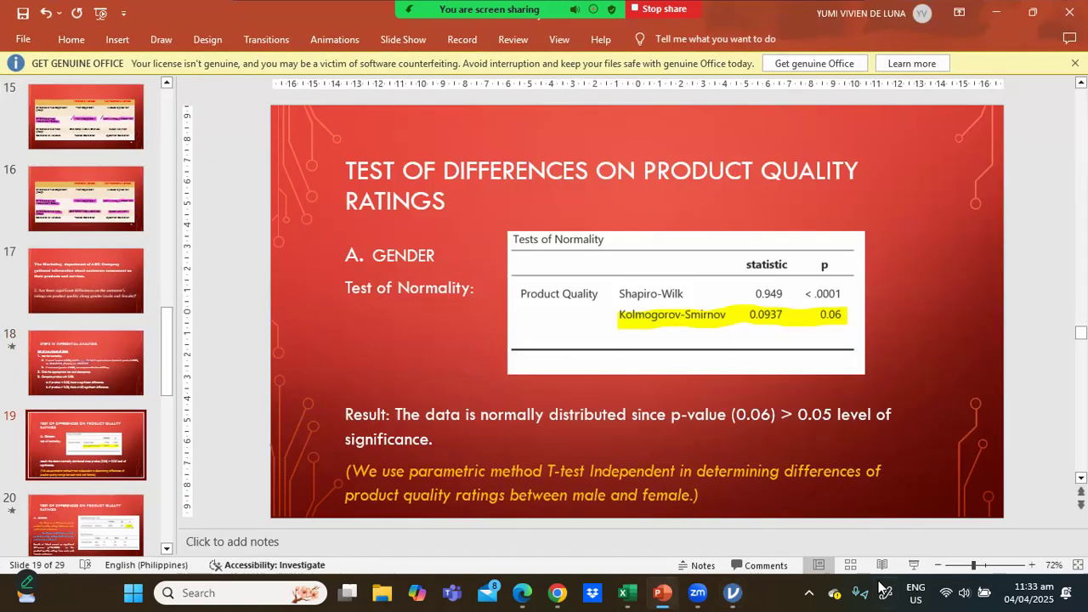
click(915, 566)
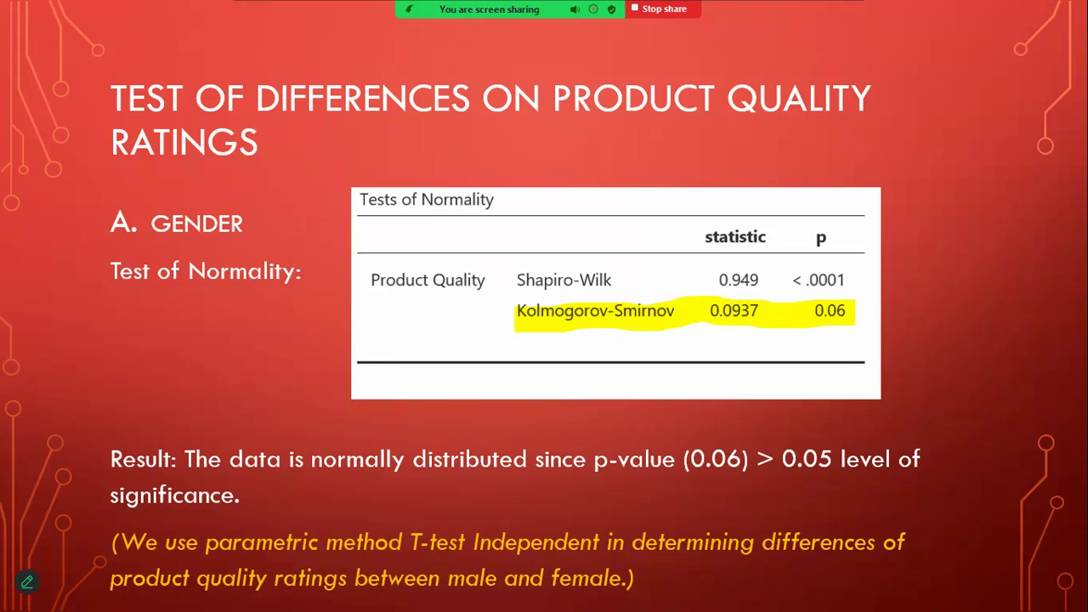
key(Right)
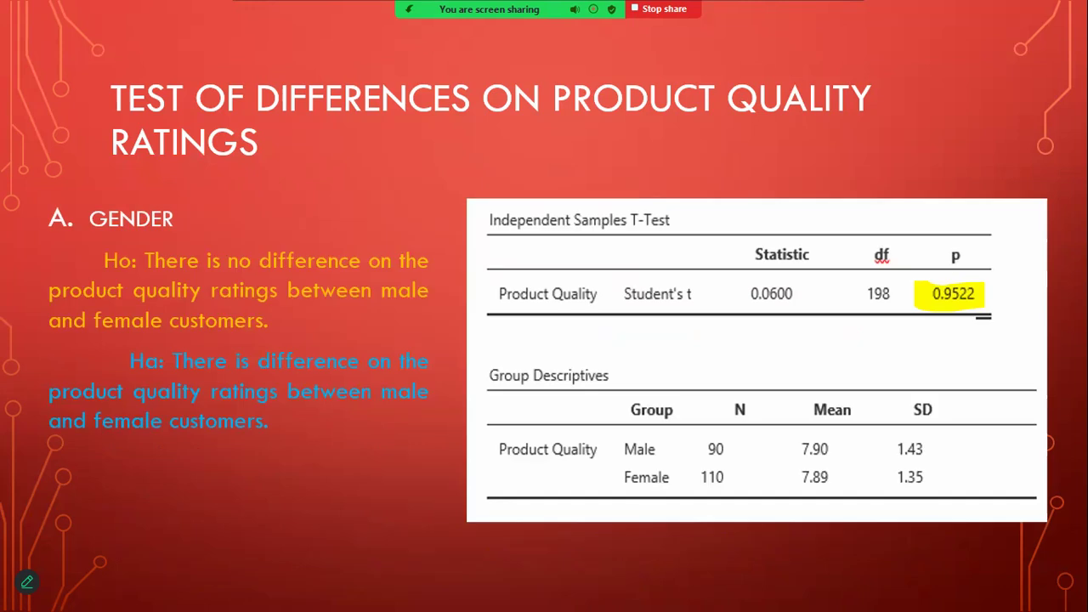